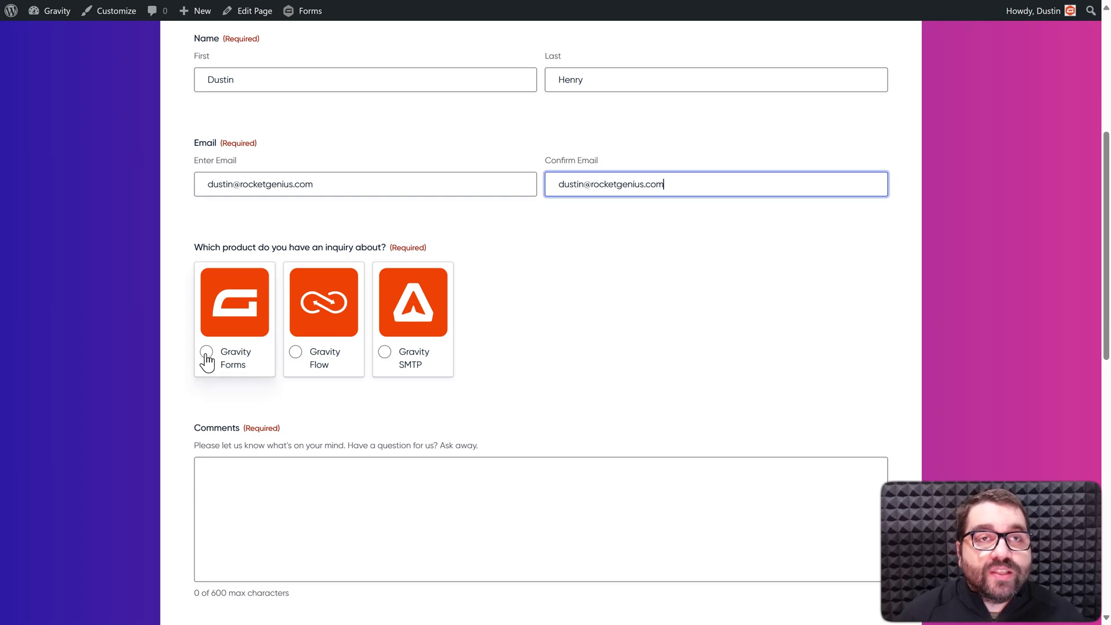
On the live contact form, pick Gravity Forms, then Gravity Flow, and finally Gravity SMTP.
click(206, 354)
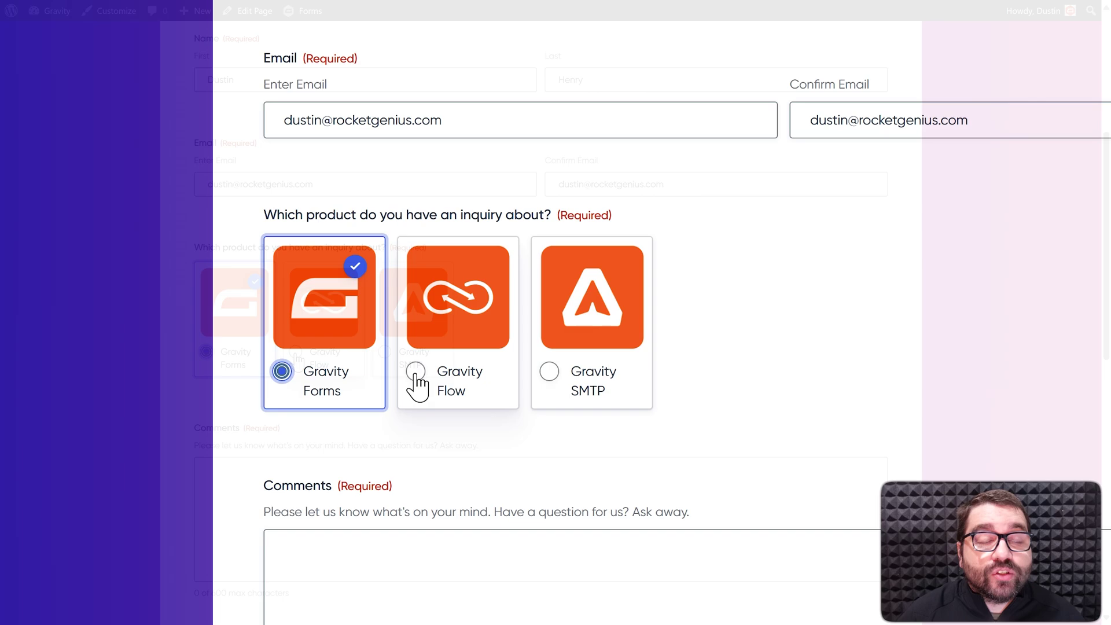
click(296, 356)
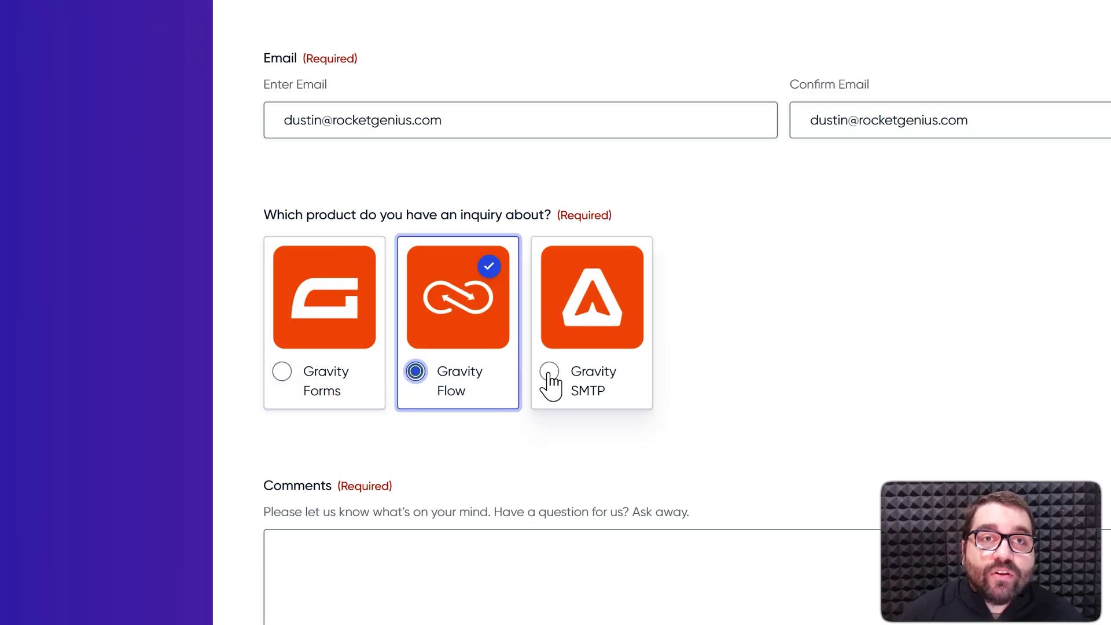
click(549, 374)
click(550, 373)
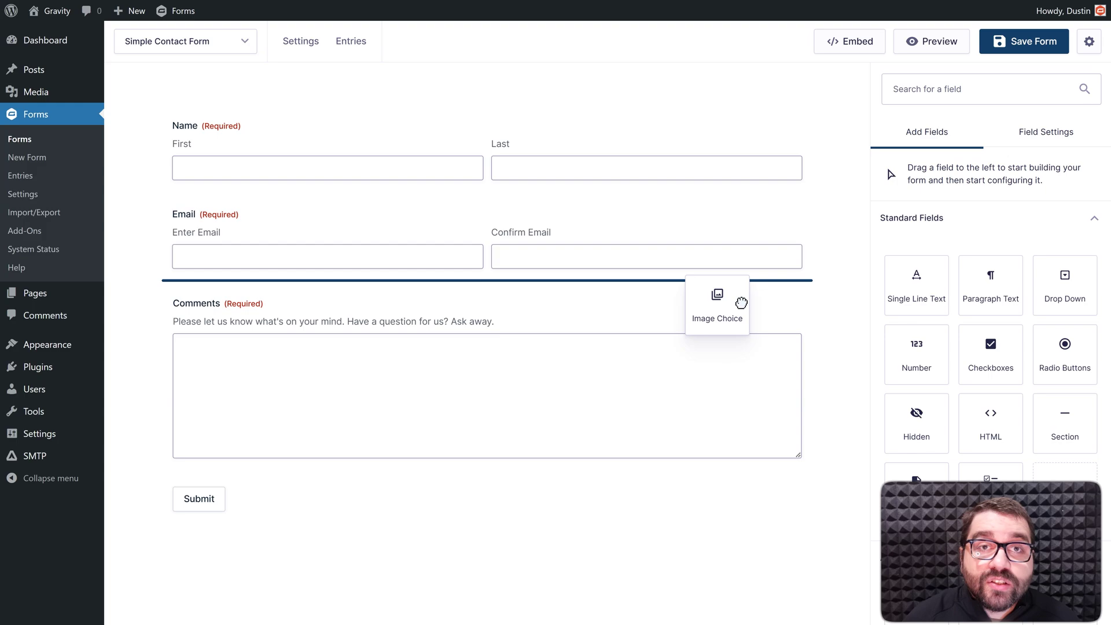
Add an Image Choice field below Email, relabel the first choice and give it the Gravity Forms logo.
drag(1065, 491, 743, 310)
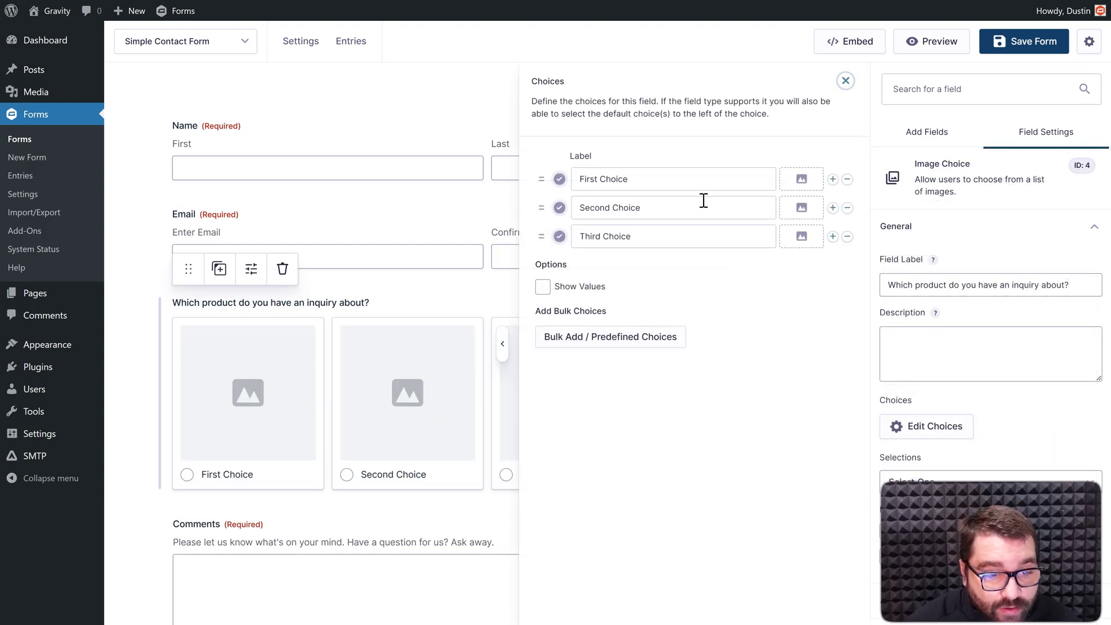
click(701, 184)
triple_click(702, 186)
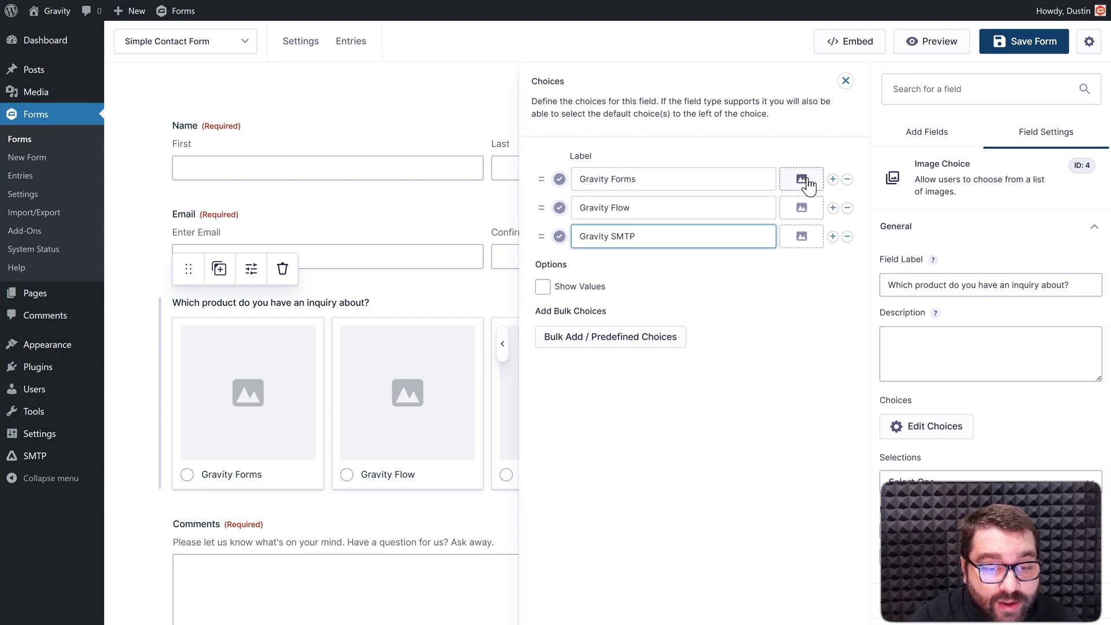
click(803, 180)
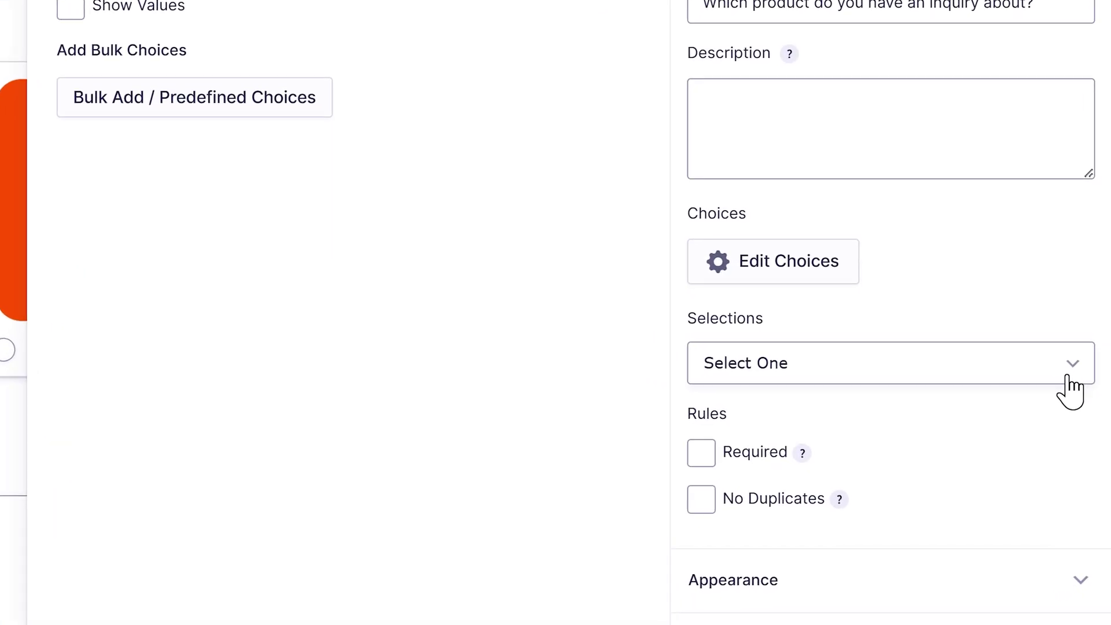
click(1087, 480)
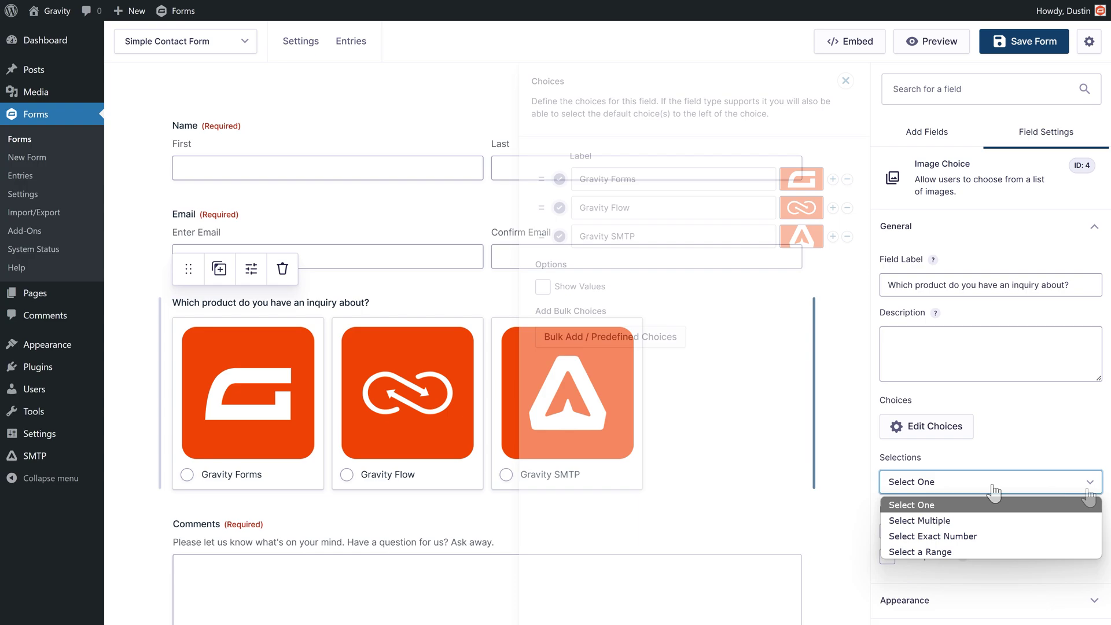
Set the field's Selections option to Select Multiple.
click(988, 520)
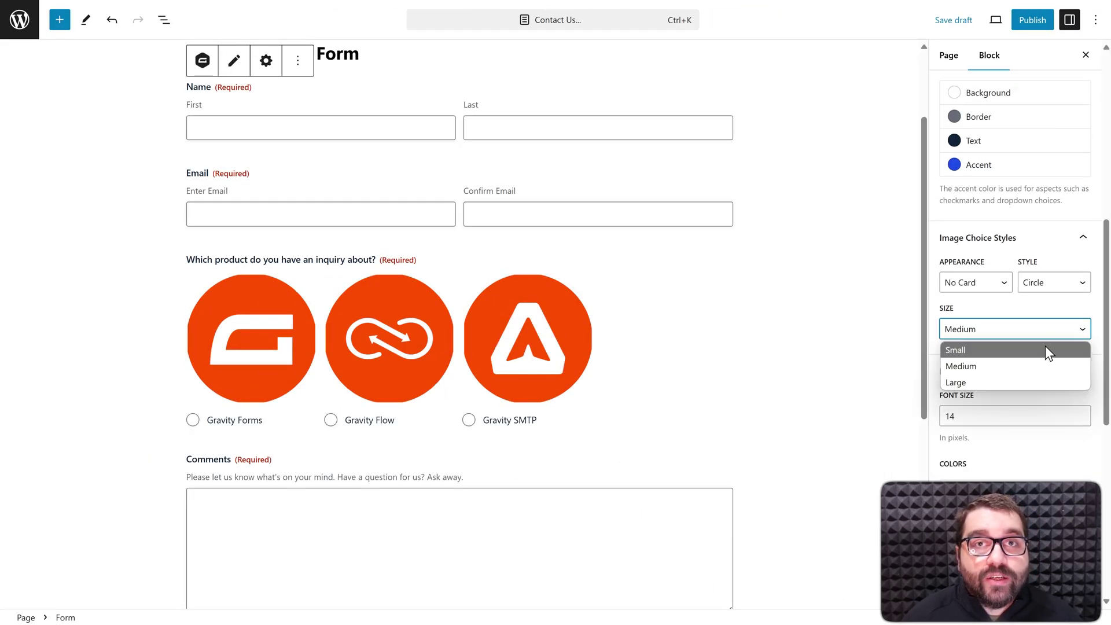
Set Image Choice styles to Small size, Square style and Card appearance, then publish Contact Us.
click(1047, 352)
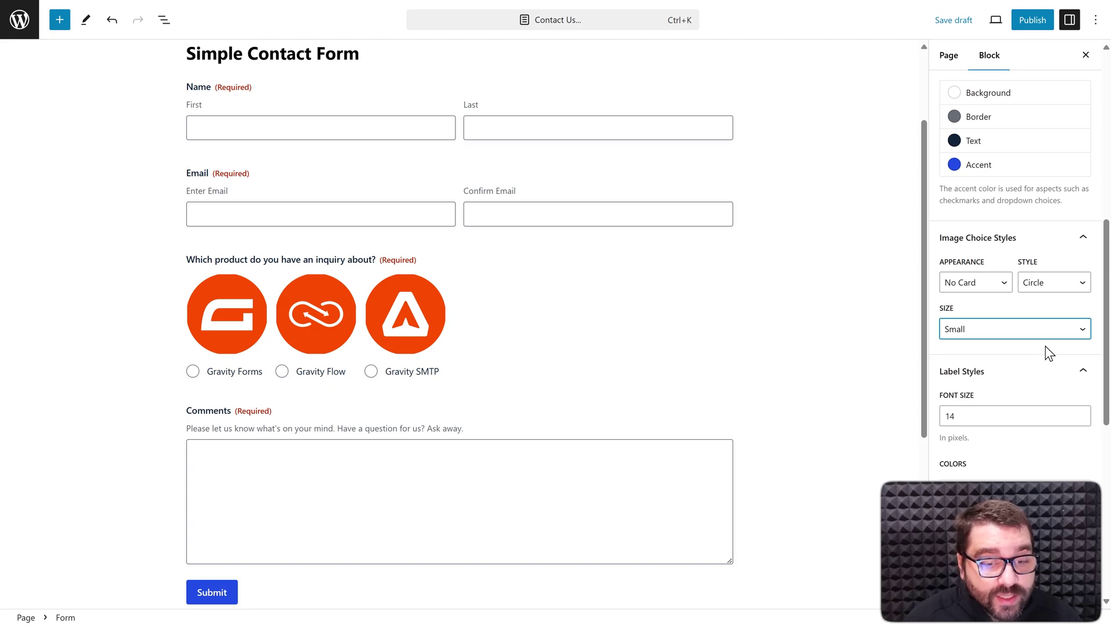
click(1039, 298)
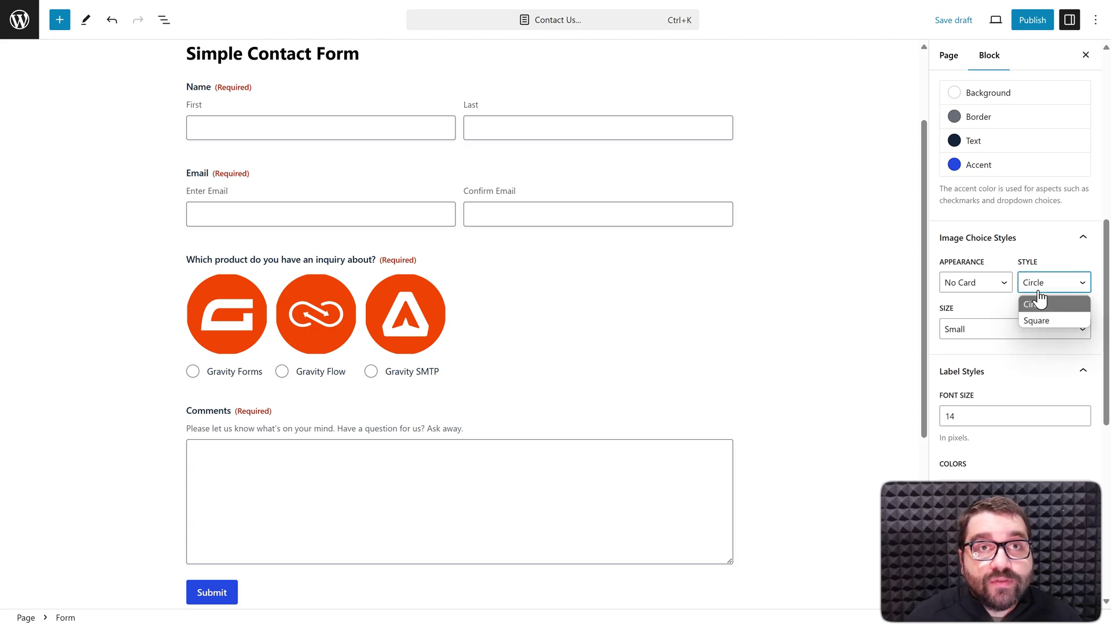
click(1043, 319)
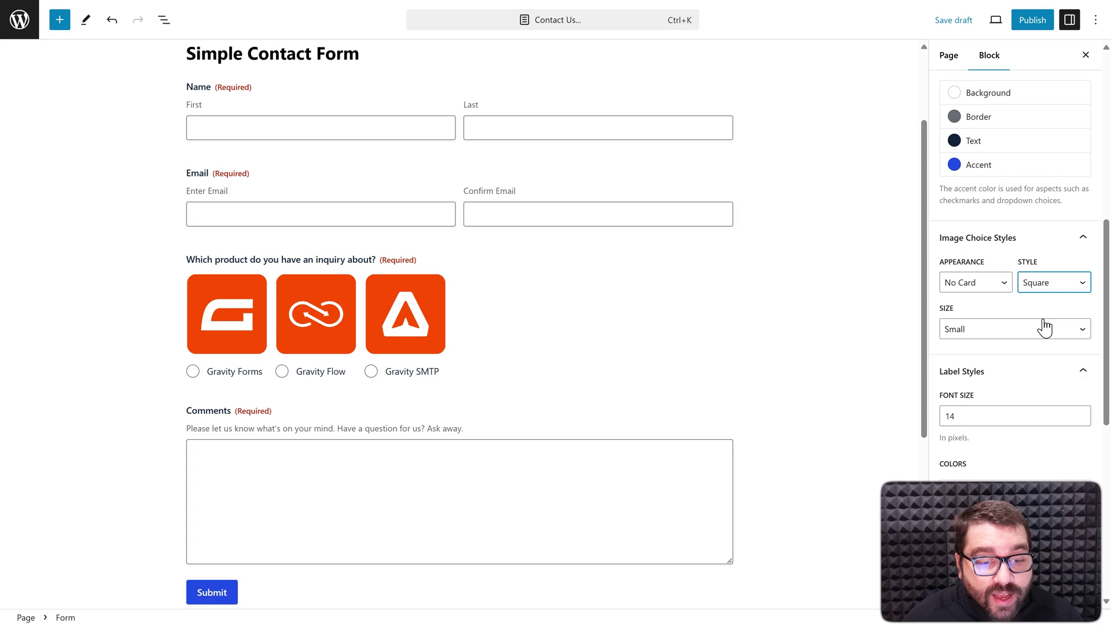
click(1003, 287)
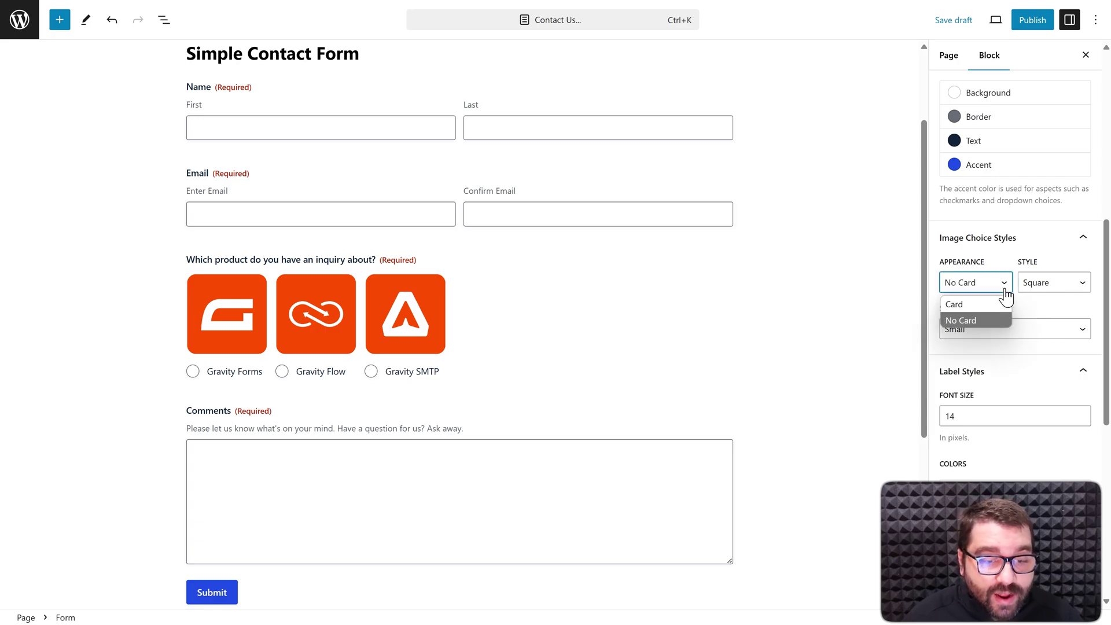
click(1001, 303)
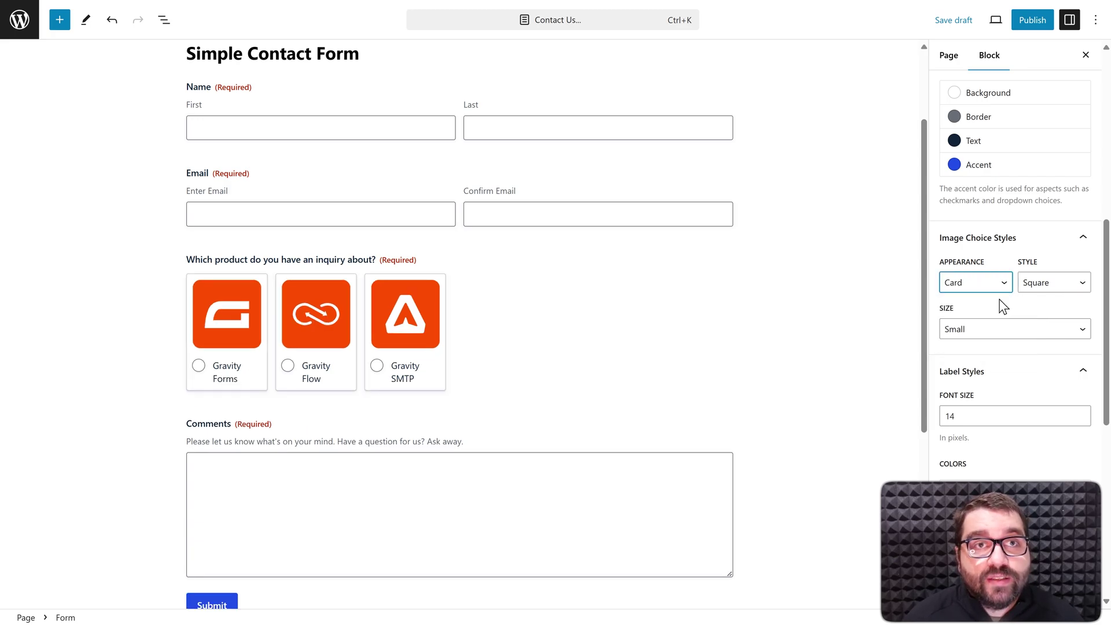
click(1033, 19)
click(976, 20)
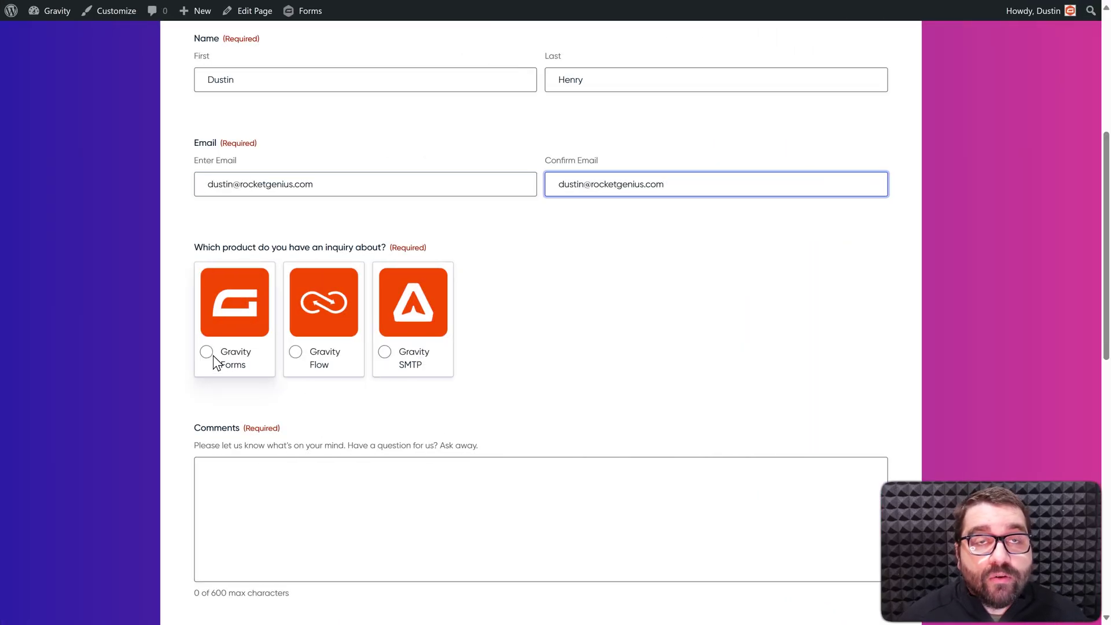
Select the Gravity Forms card, then switch the selection to the Gravity Flow card.
click(206, 353)
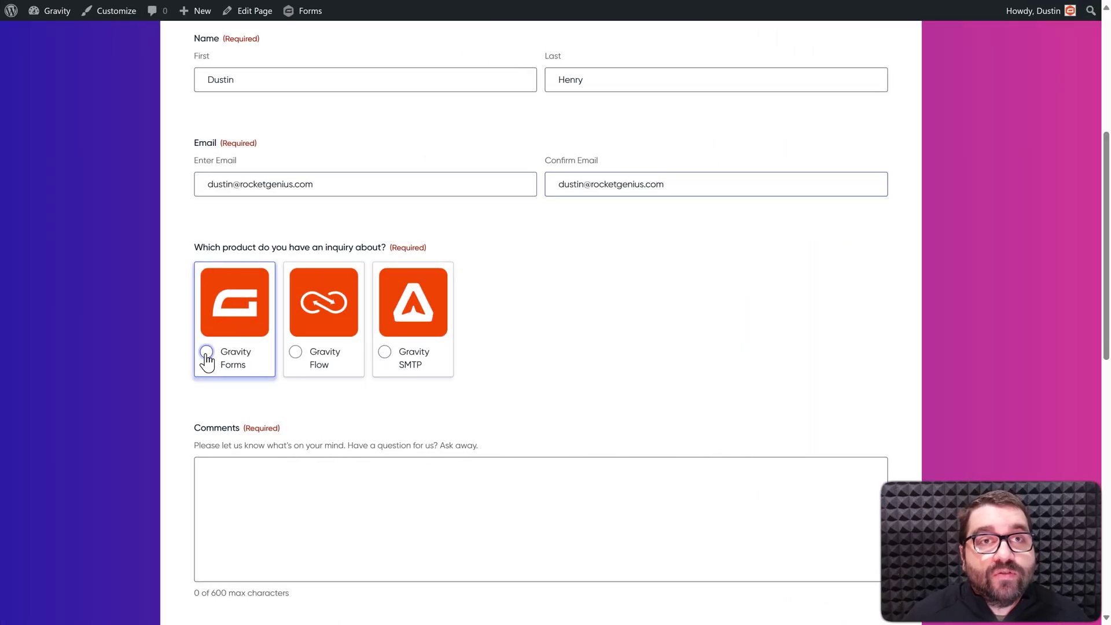
click(295, 353)
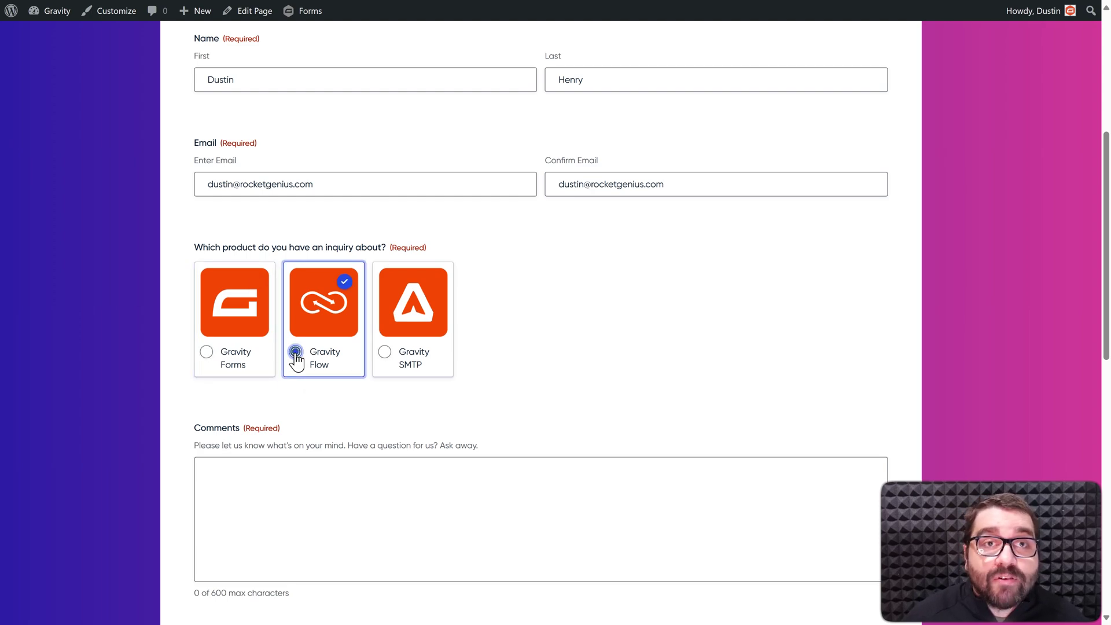